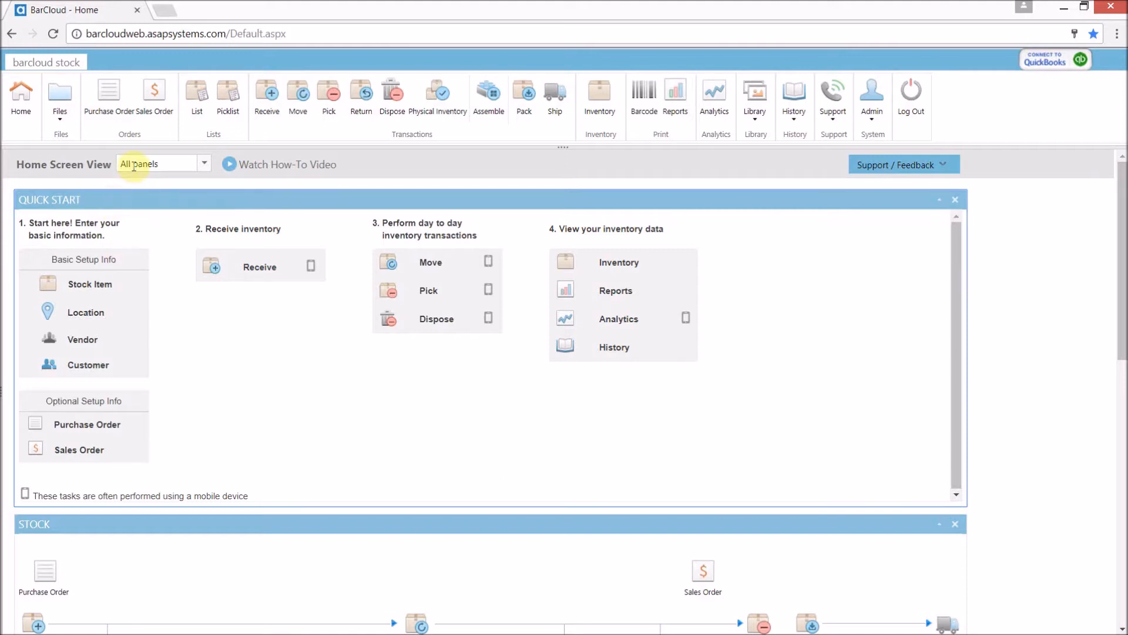
- Start a new stock item record from the Stock Item list
left_click(177, 164)
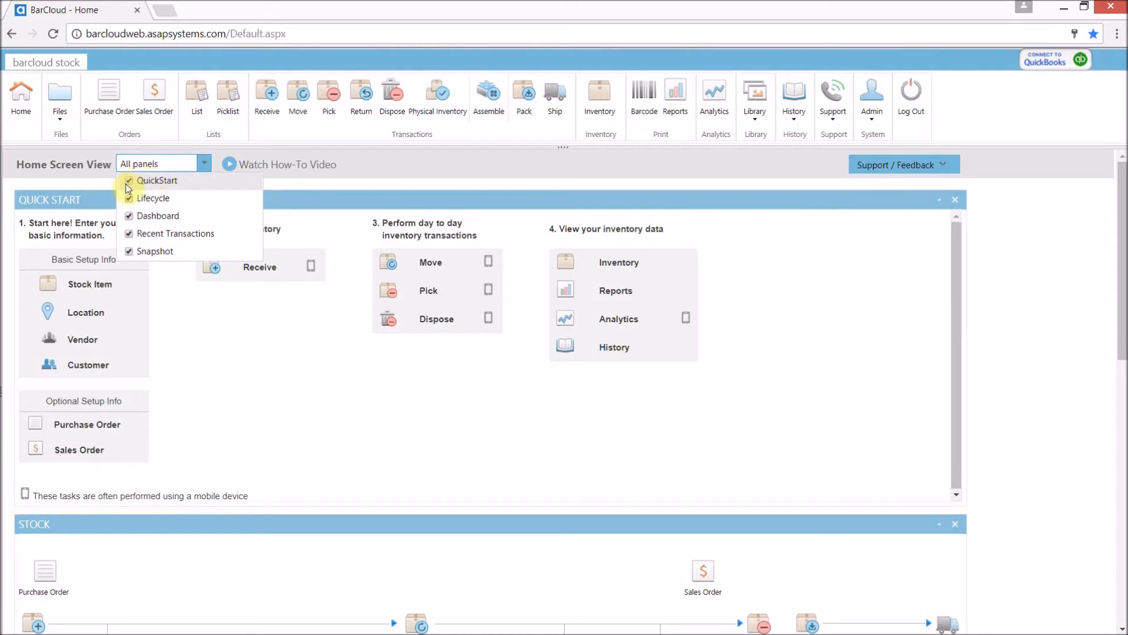
left_click(89, 234)
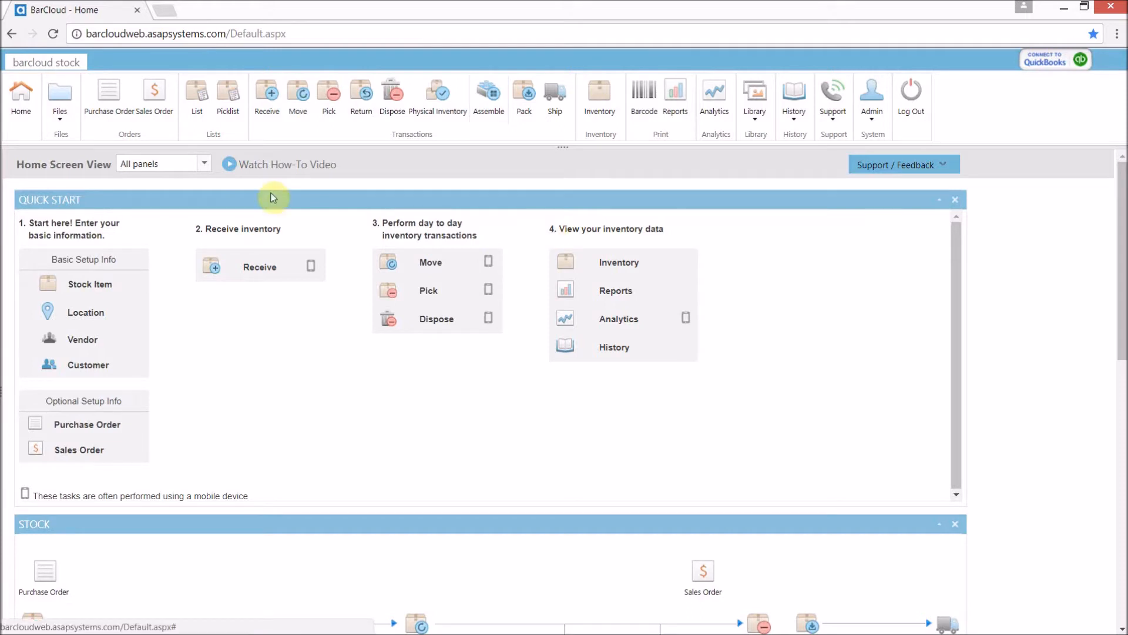
left_click(89, 286)
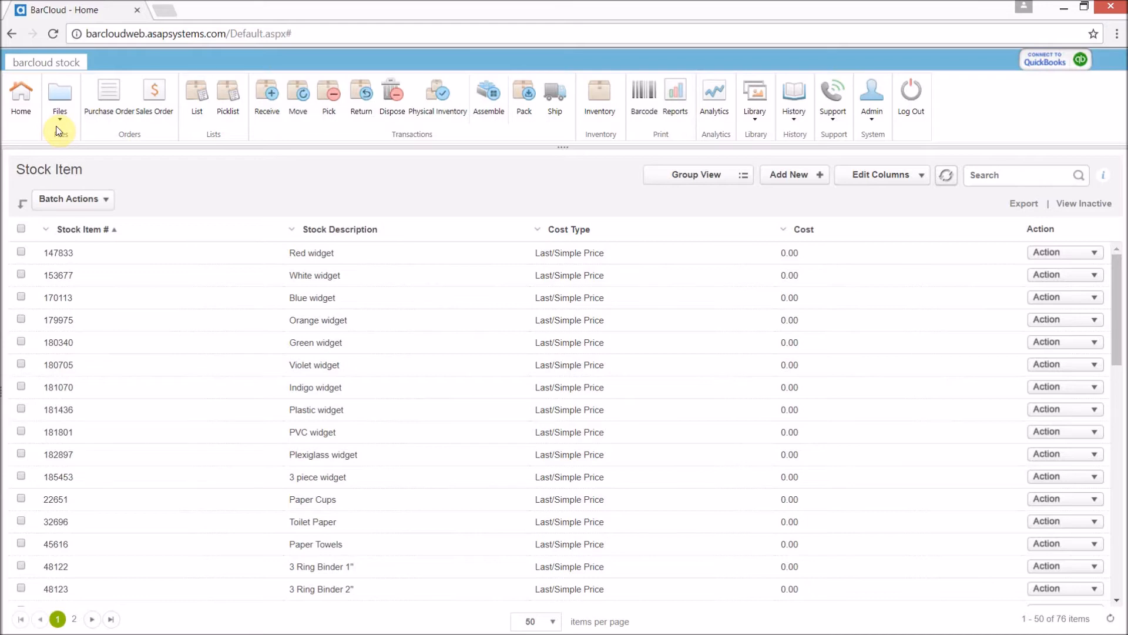
left_click(794, 175)
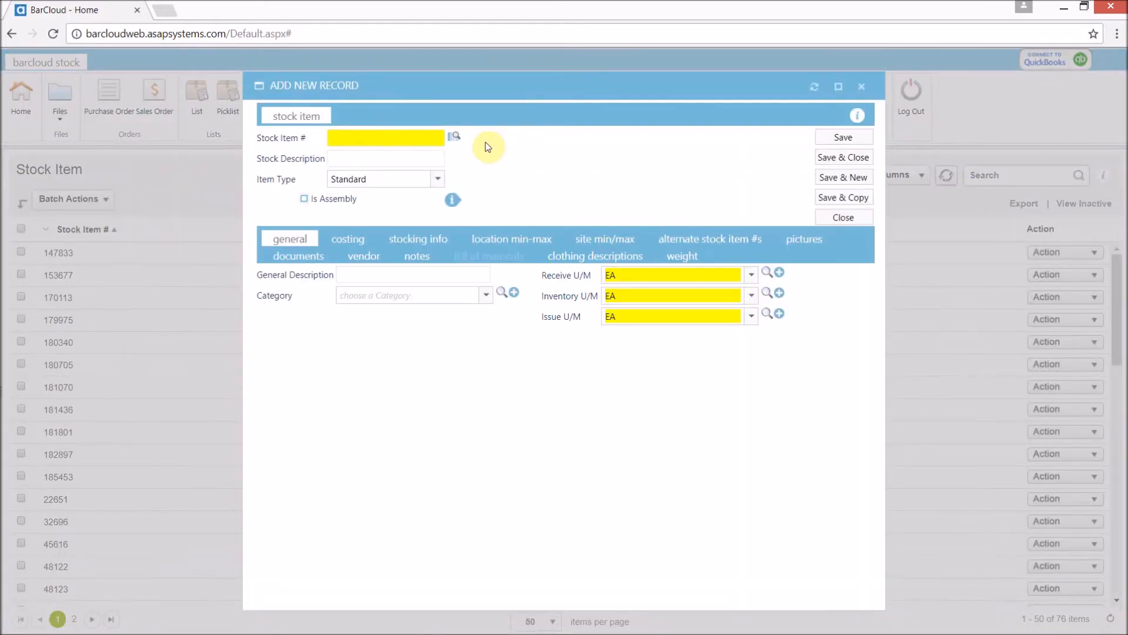
- Enter item number 000103 with its description and set the category to Office Supplies
left_click(381, 133)
key("Tab")
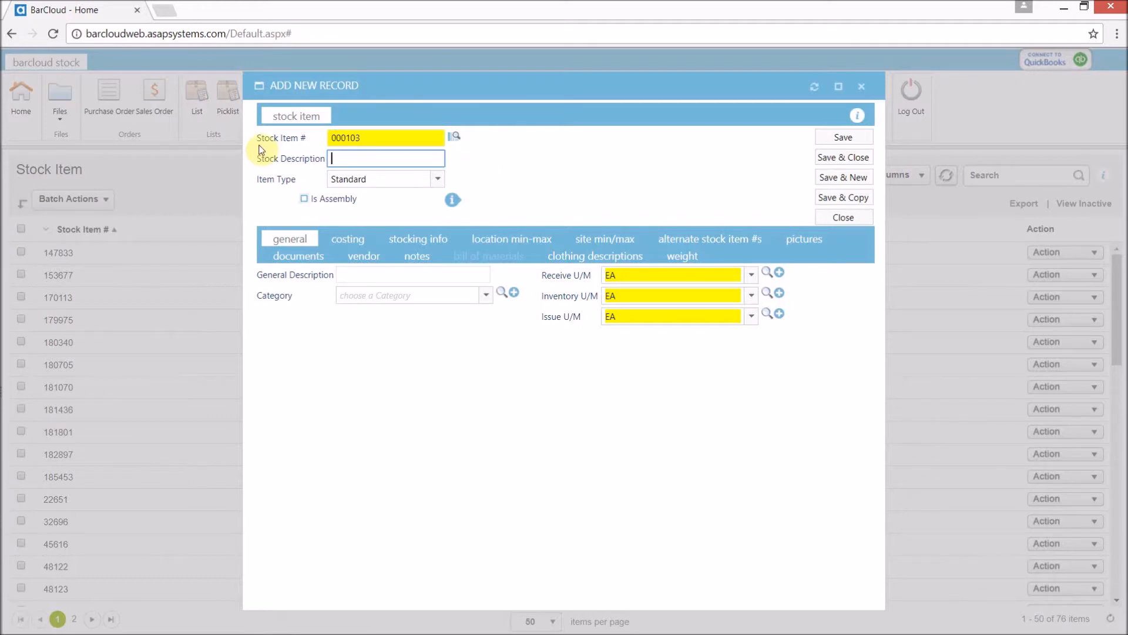
type("Paper Ream 8.5x11 (White")
left_click(490, 296)
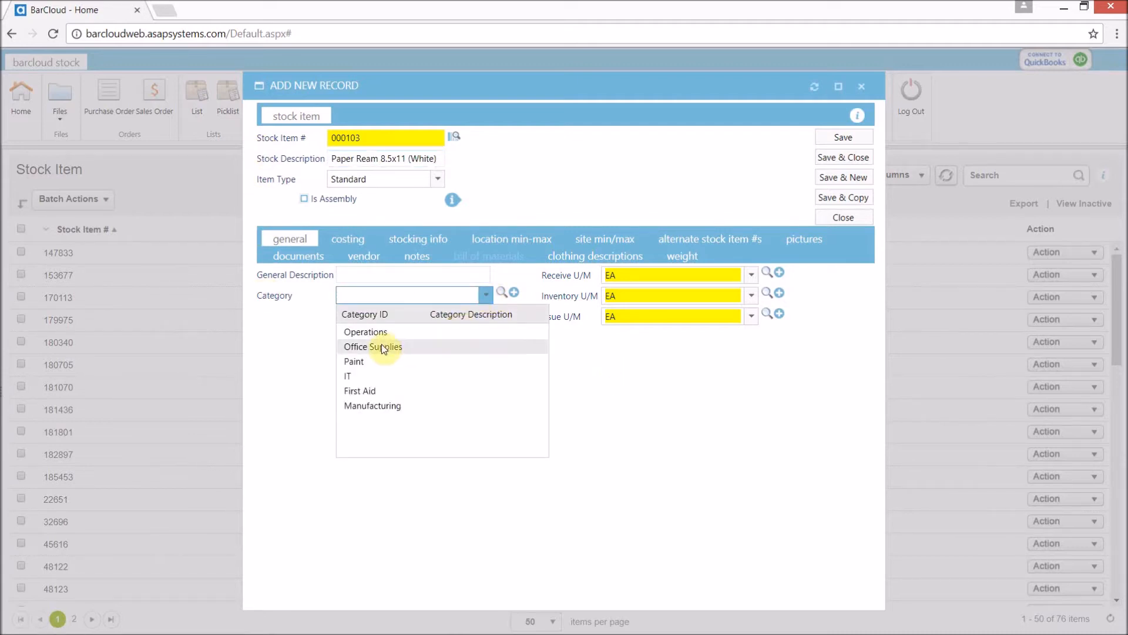
left_click(382, 348)
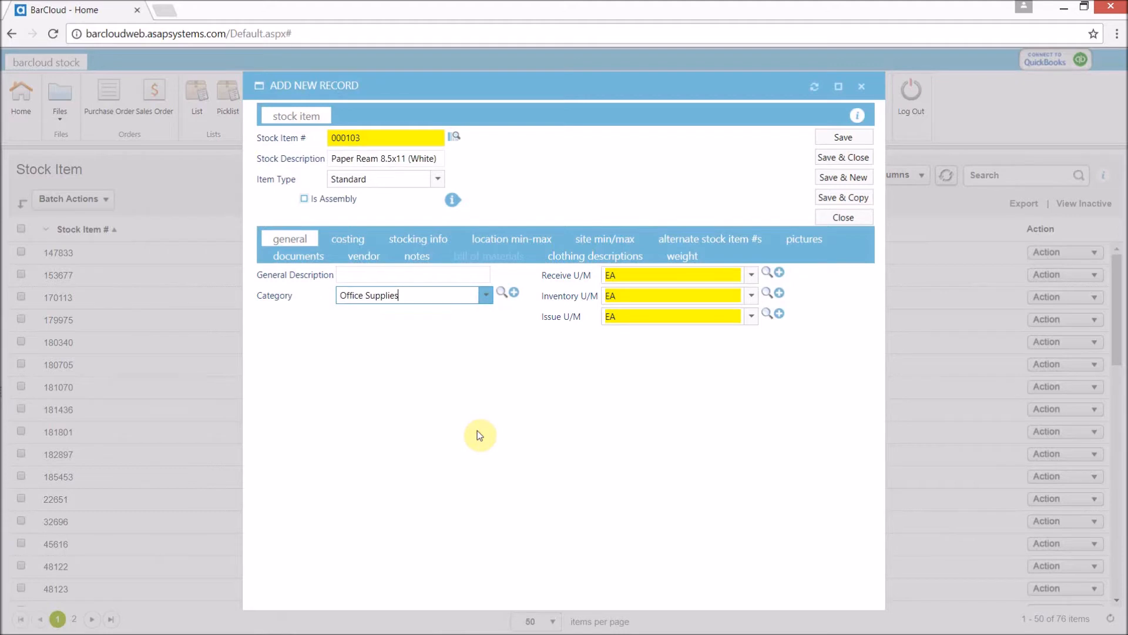
- Save item 000103, preview its barcode, close the record and go to the Location list
left_click(841, 142)
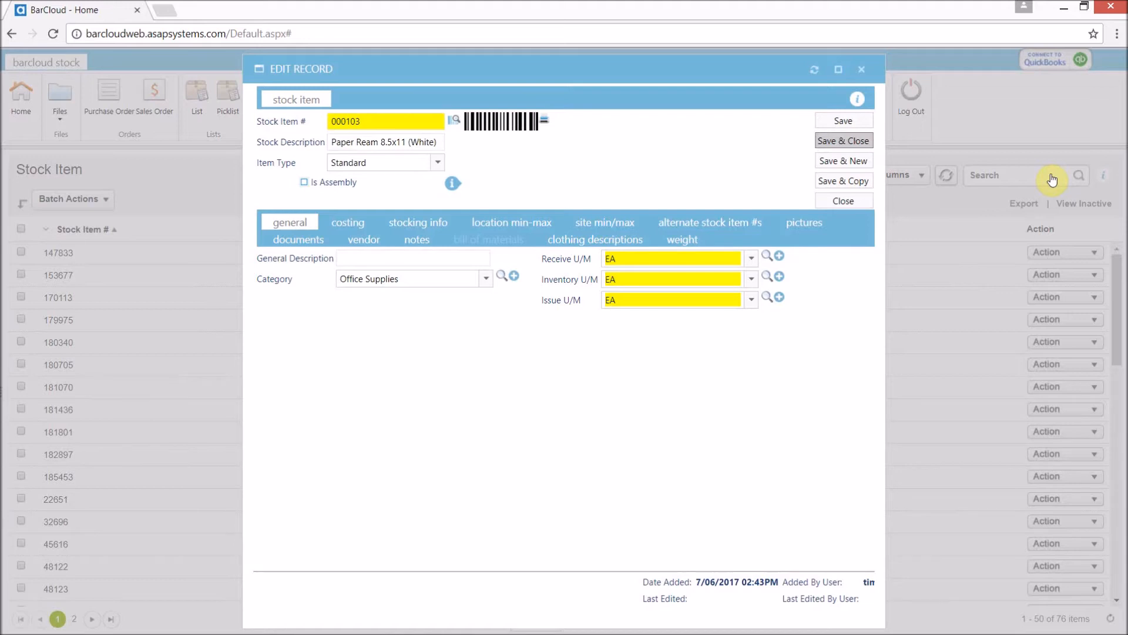
left_click(546, 123)
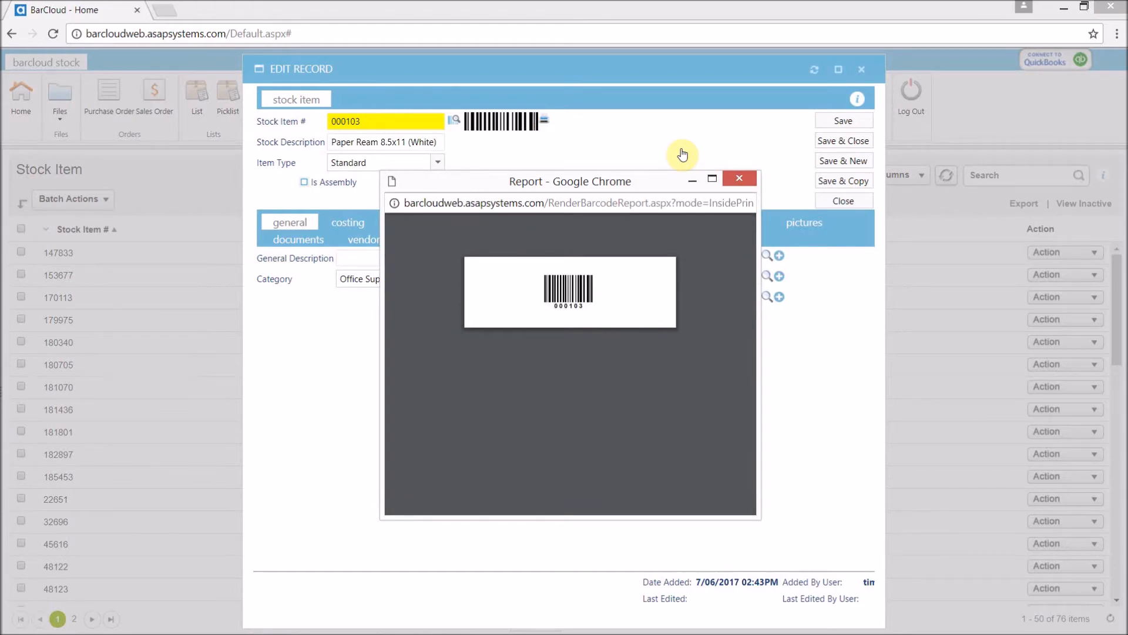
left_click(739, 177)
left_click(862, 69)
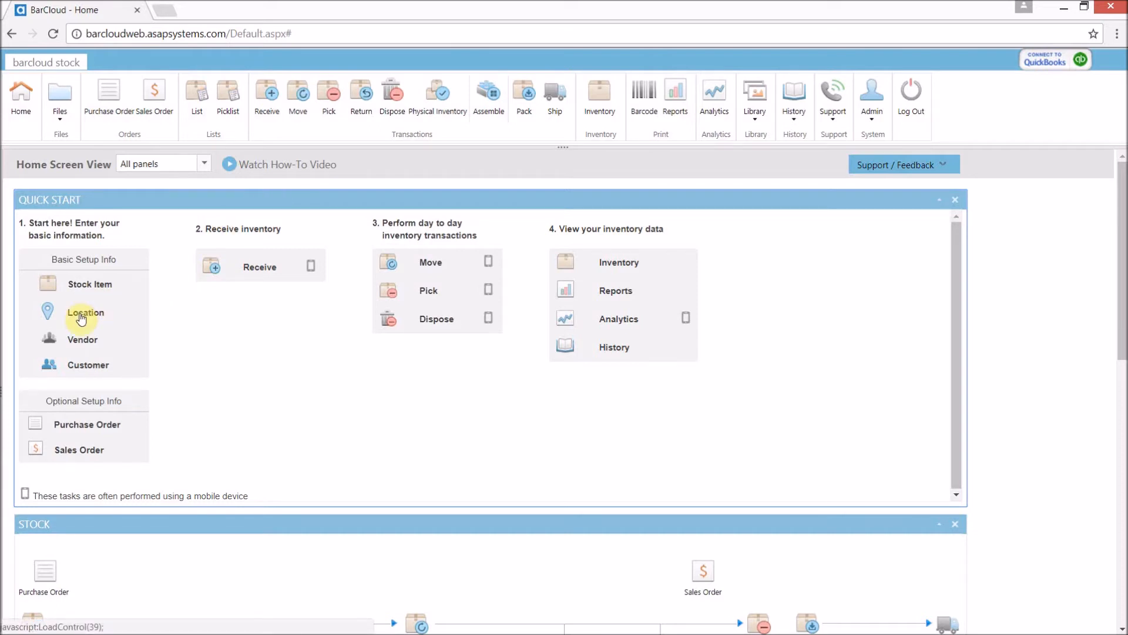
left_click(81, 318)
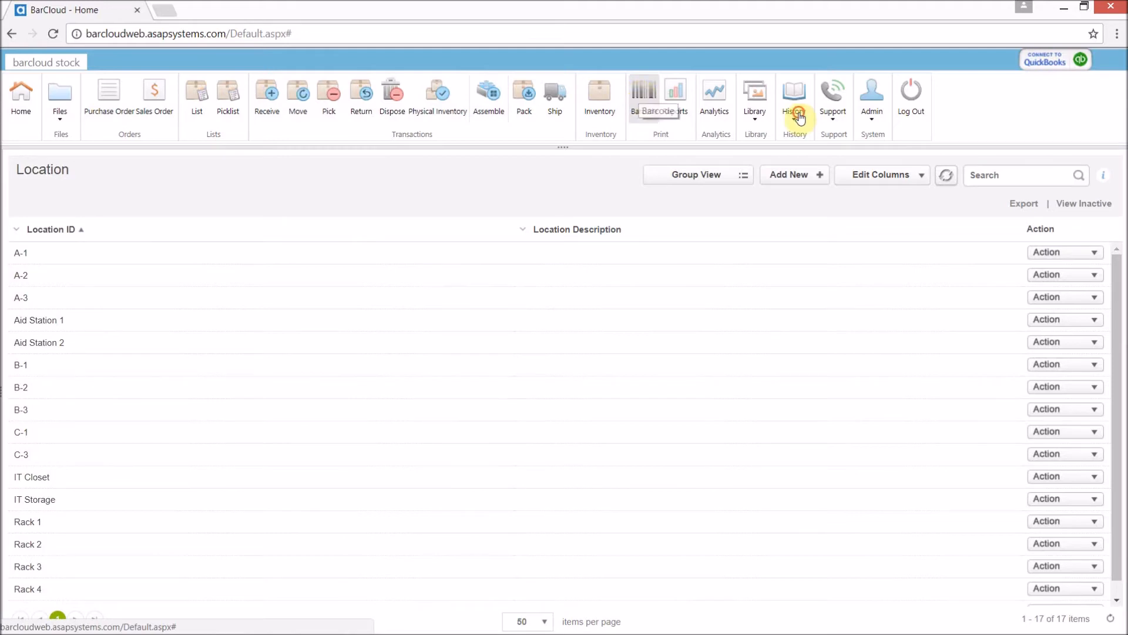
left_click(642, 99)
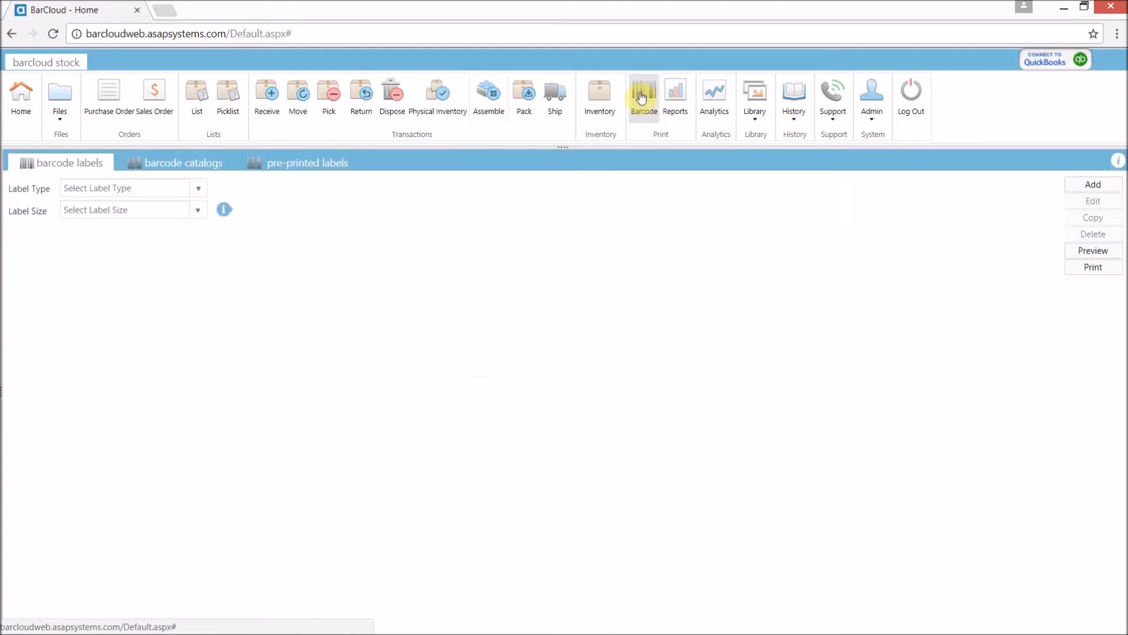
left_click(182, 163)
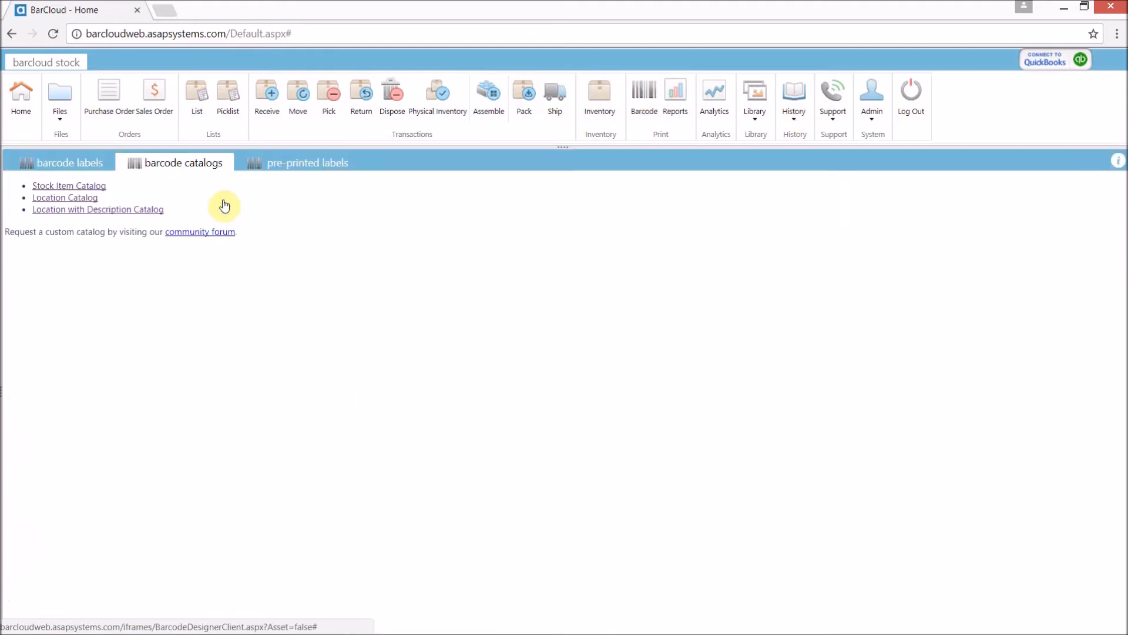
left_click(68, 199)
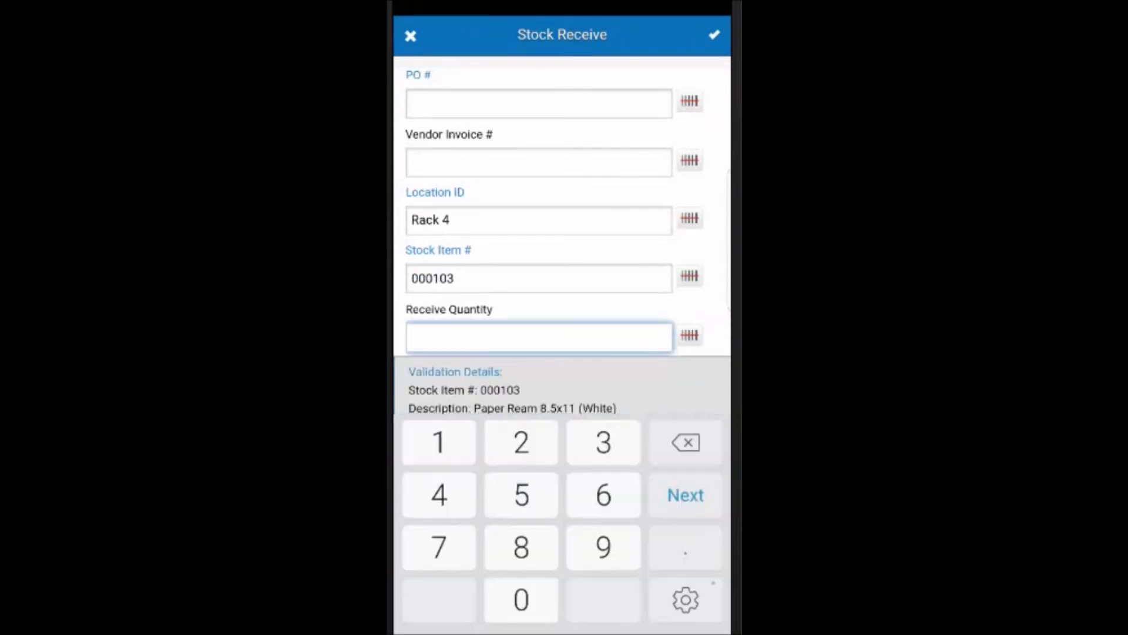
type("20")
- Confirm quantity 20 and process the receipt of item 000103 into Rack 4
key("Escape")
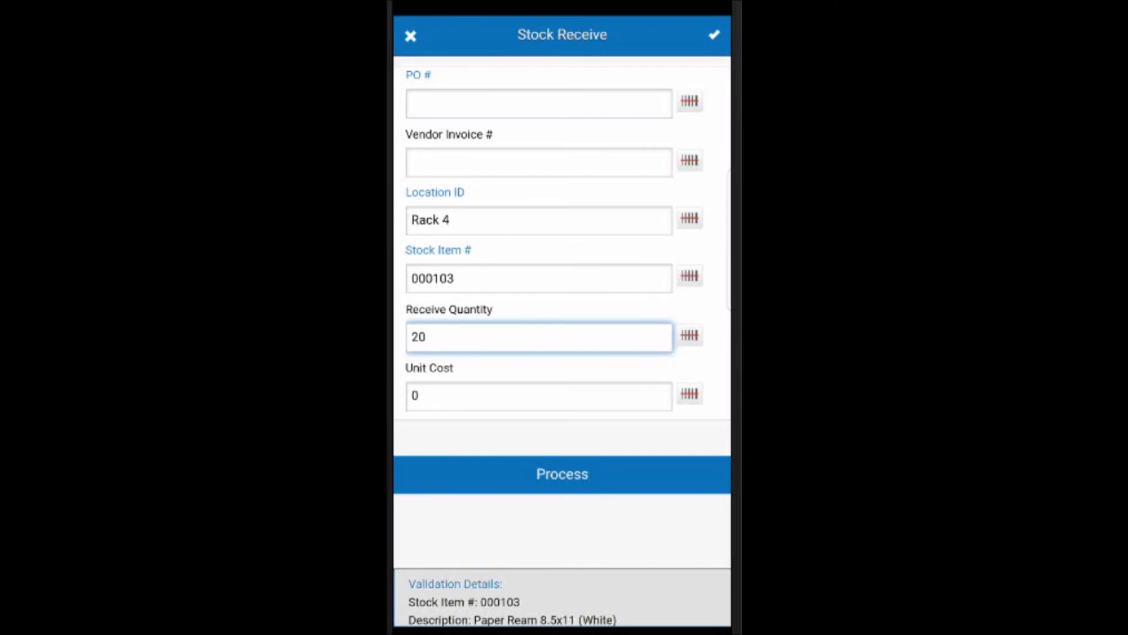
key("Return")
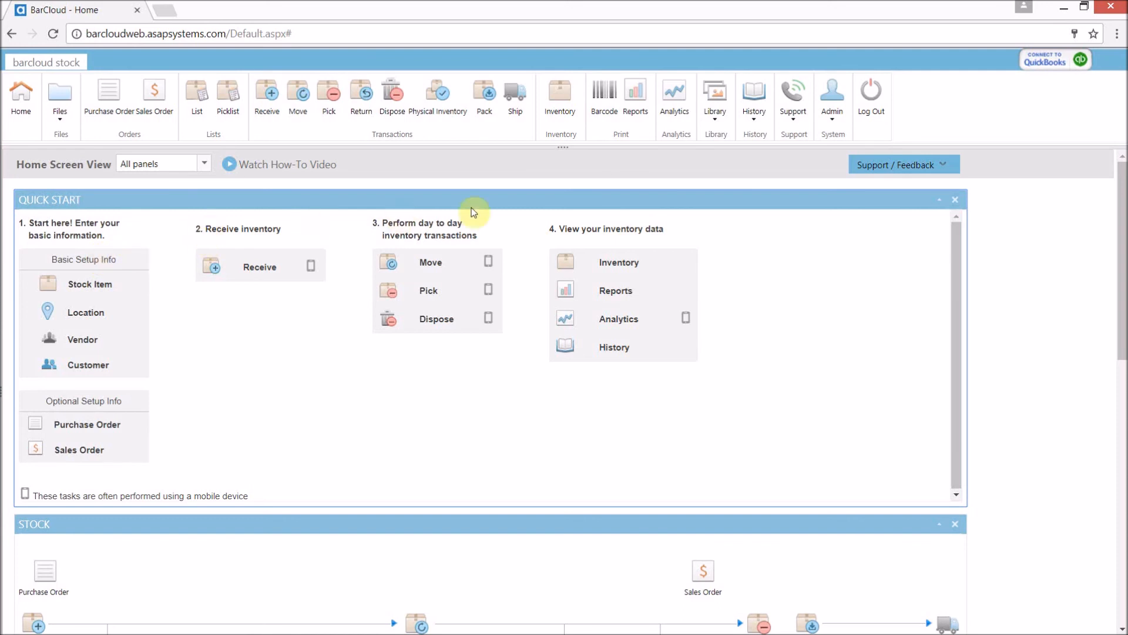
left_click(569, 265)
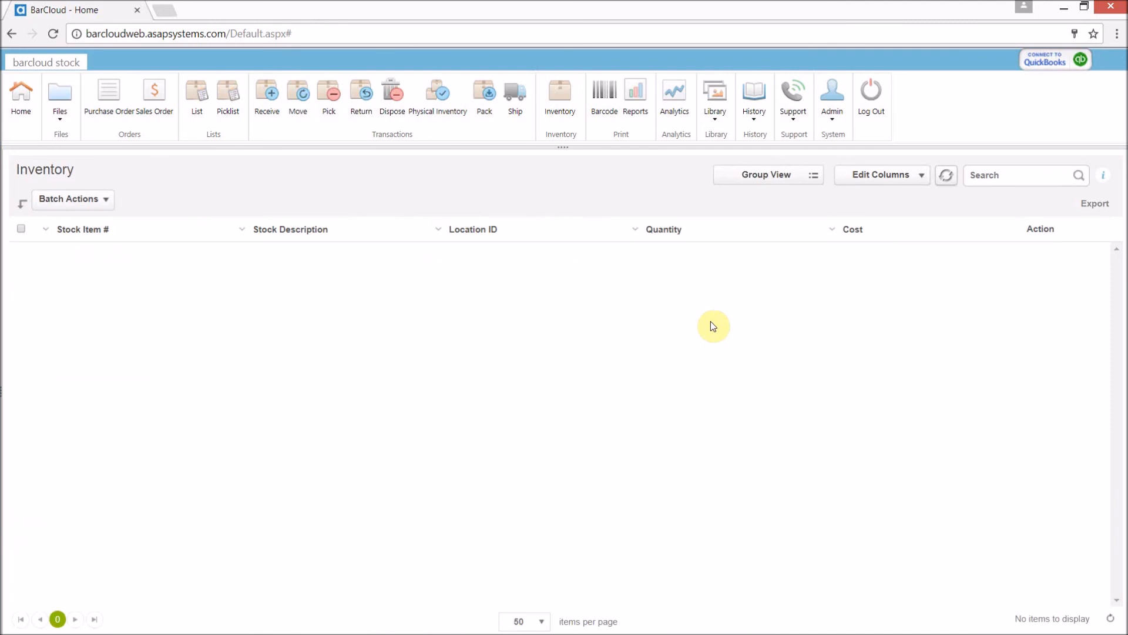
left_click(997, 176)
type("000103")
key("Return")
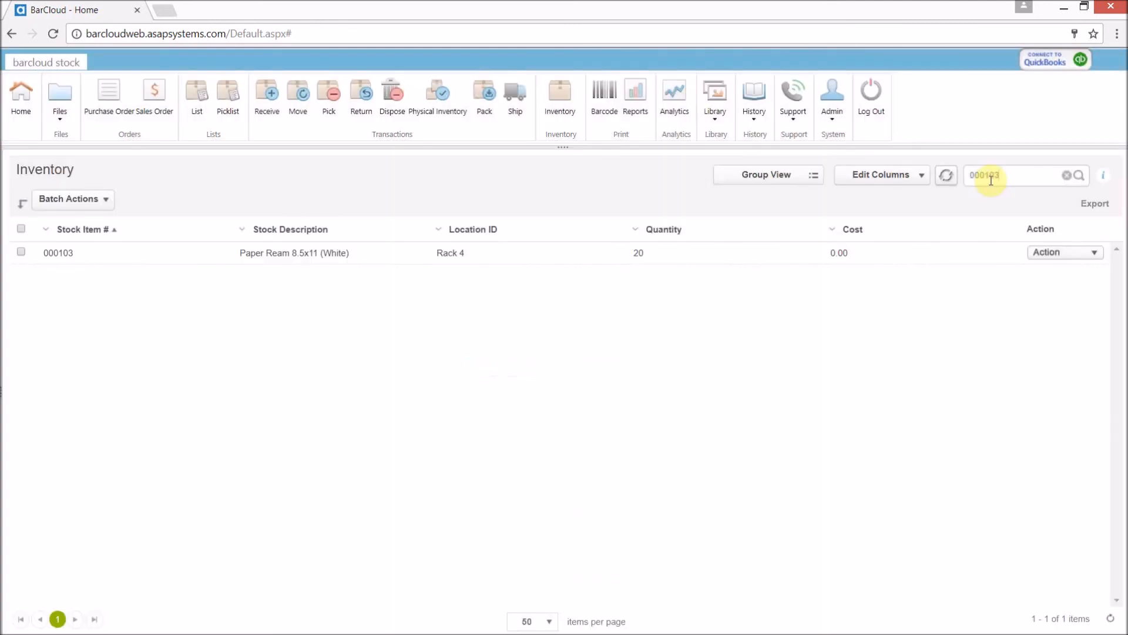